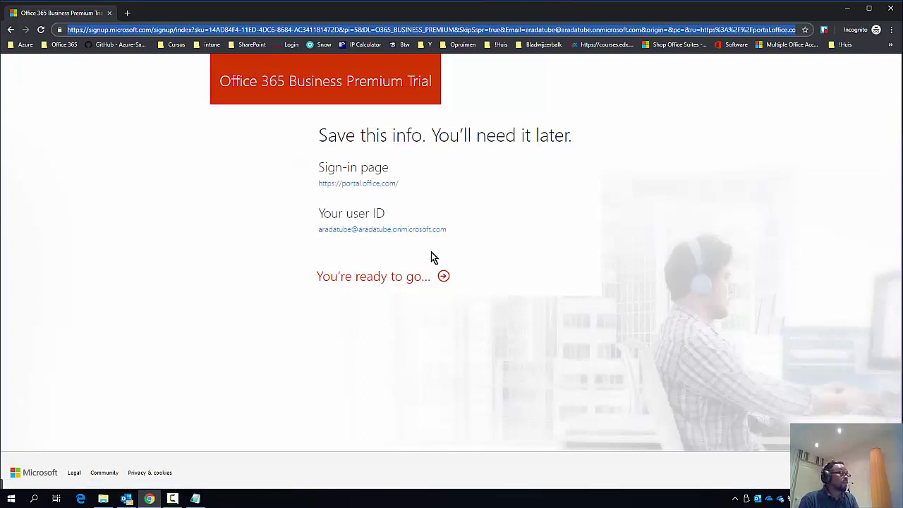
- Complete the user ID in Notepad with the pasted account name plus @, then continue into Office 365
{"action": "key", "text": "alt+Tab"}
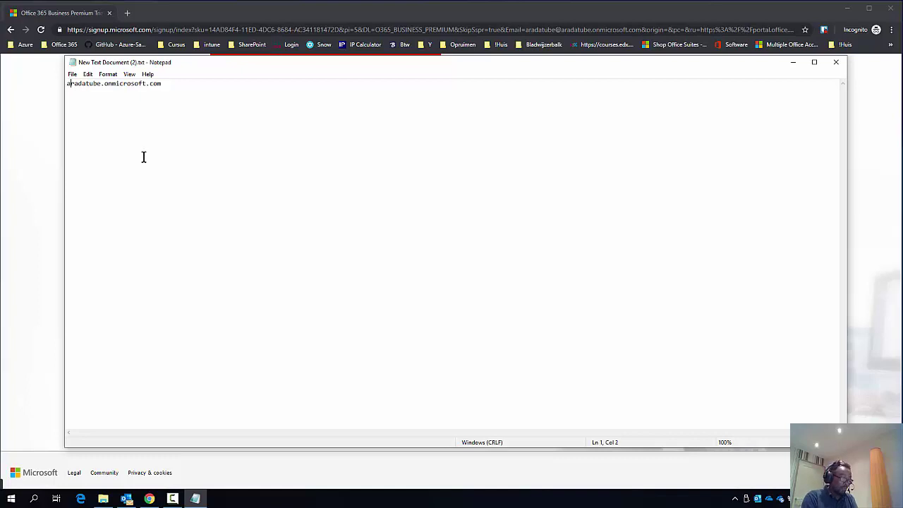
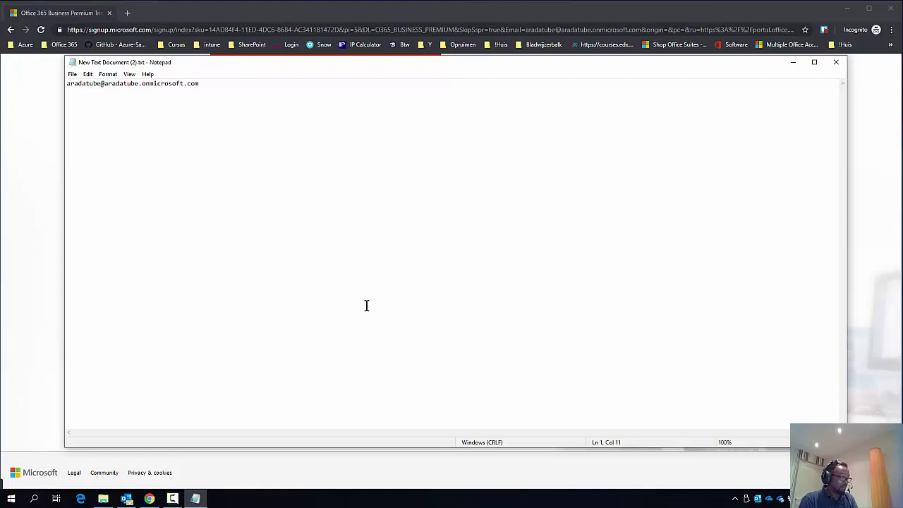
{"action": "key", "text": "alt+Tab"}
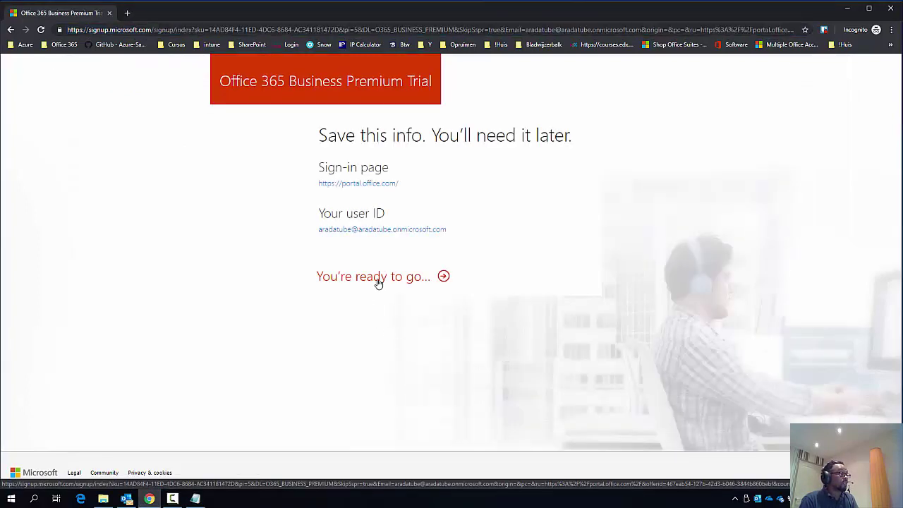
{"action": "left_click", "coordinate": [378, 282]}
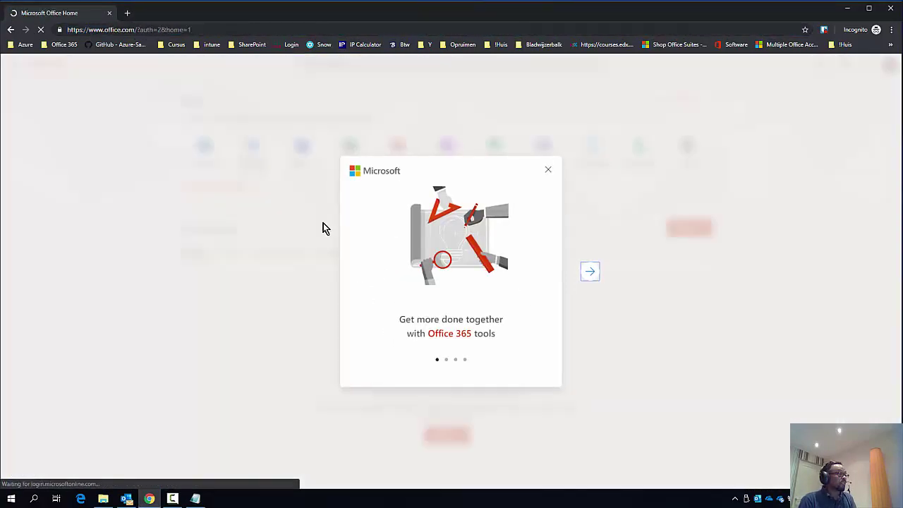
- Page through and close the Office 365 welcome slides
{"action": "left_click", "coordinate": [590, 275]}
{"action": "left_click", "coordinate": [590, 275]}
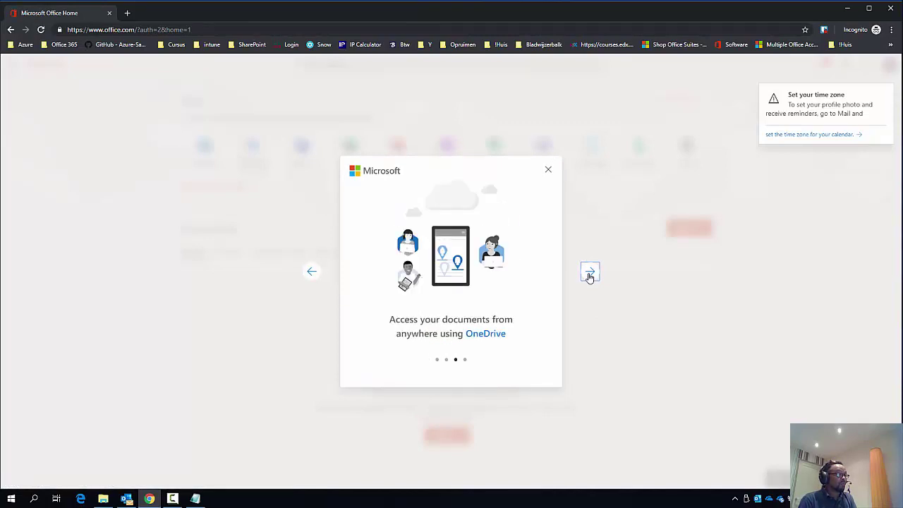
{"action": "left_click", "coordinate": [589, 275]}
{"action": "left_click", "coordinate": [590, 275]}
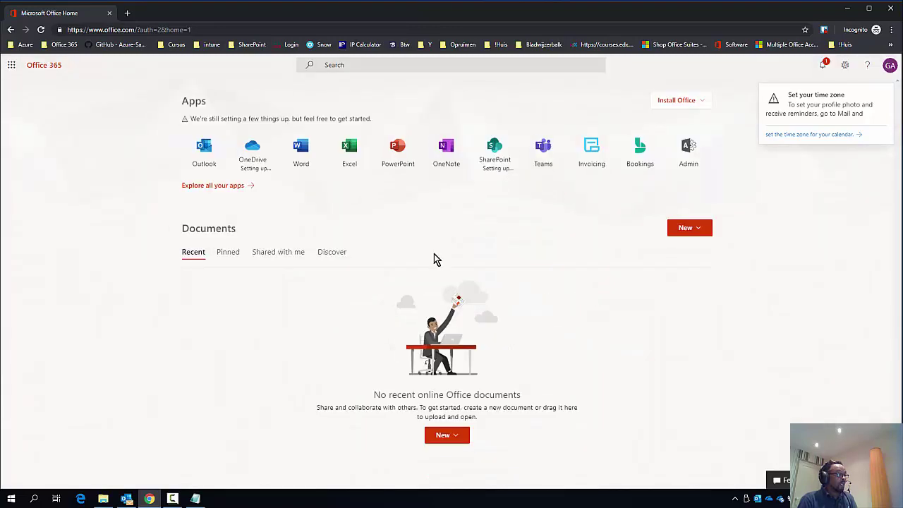
- Dismiss the tip and download the Office 365 apps installer from Install Office
{"action": "left_click", "coordinate": [674, 102]}
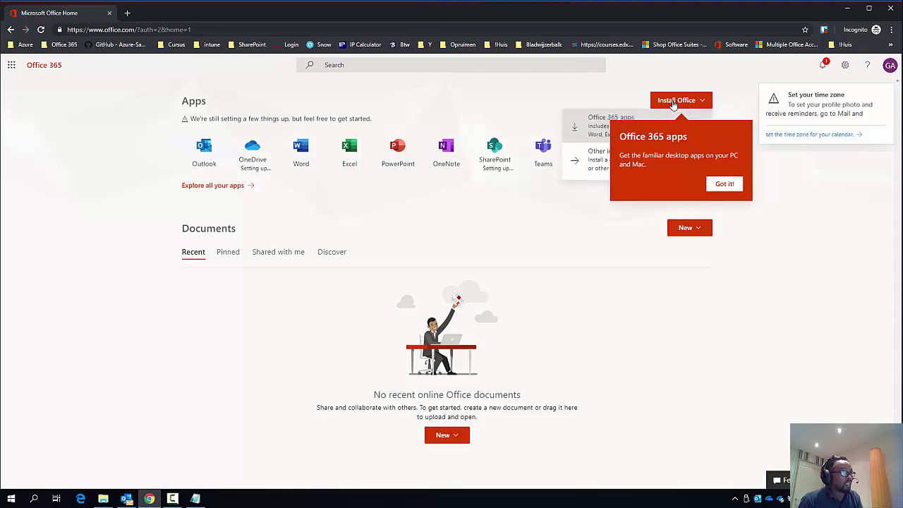
{"action": "left_click", "coordinate": [723, 183]}
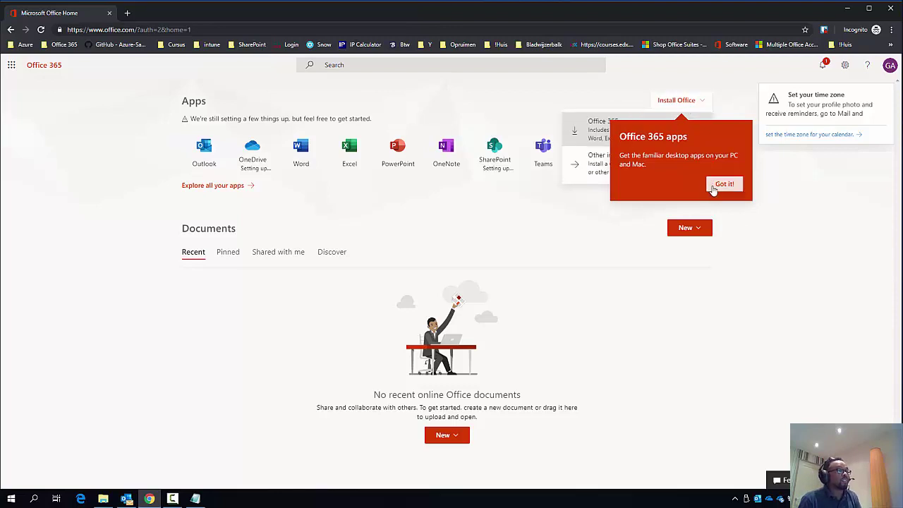
{"action": "left_click", "coordinate": [679, 102]}
{"action": "left_click", "coordinate": [626, 141]}
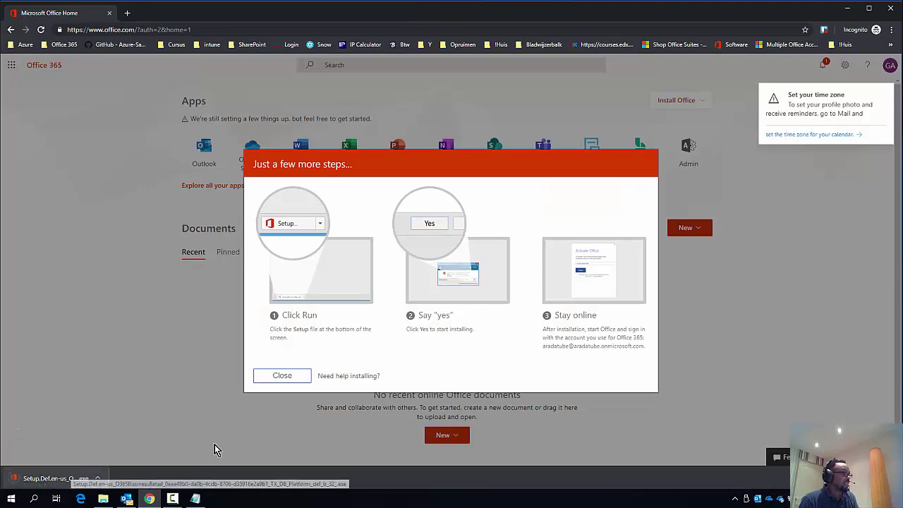
- Find the downloaded Office Setup in Downloads sorted by date, run it, and cancel the admin prompt
{"action": "left_click", "coordinate": [291, 378]}
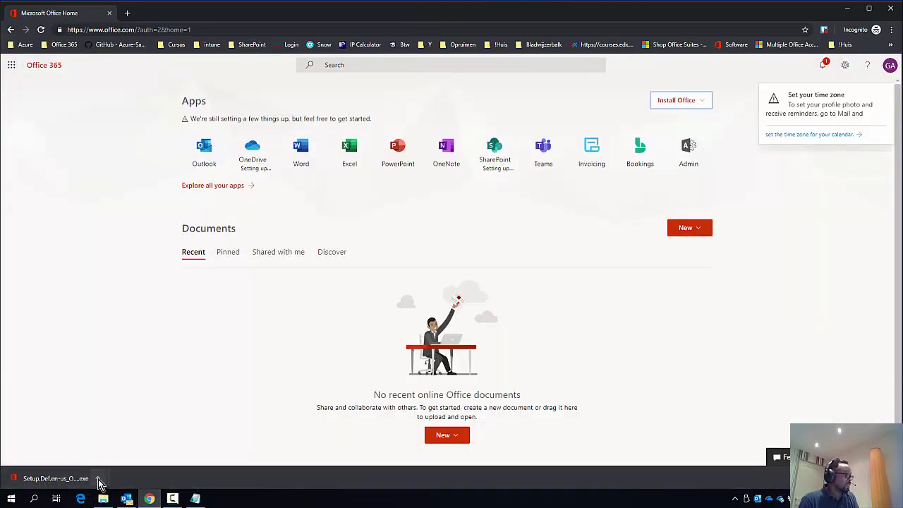
{"action": "left_click", "coordinate": [102, 485]}
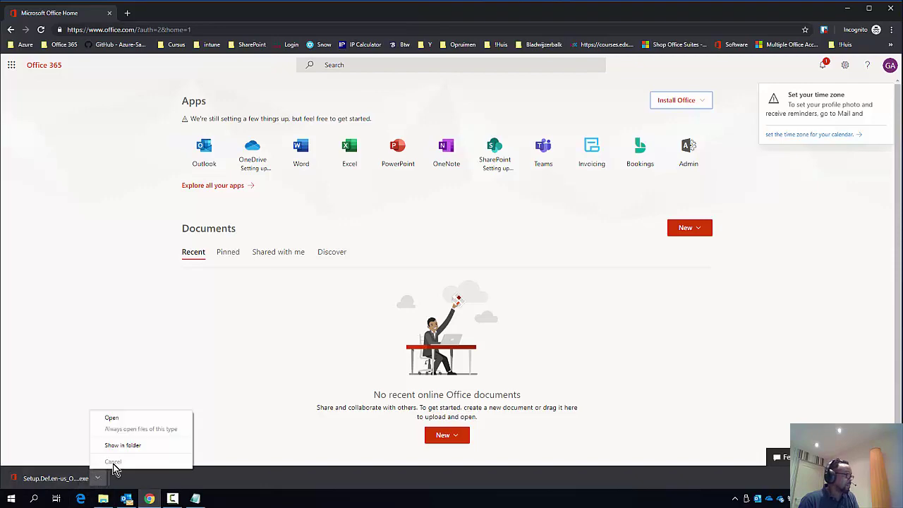
{"action": "left_click", "coordinate": [131, 450]}
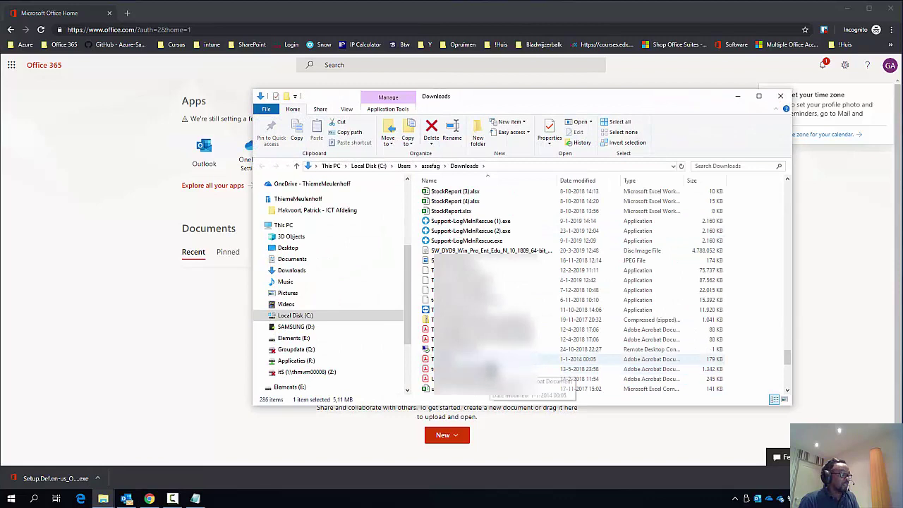
{"action": "left_click", "coordinate": [585, 180]}
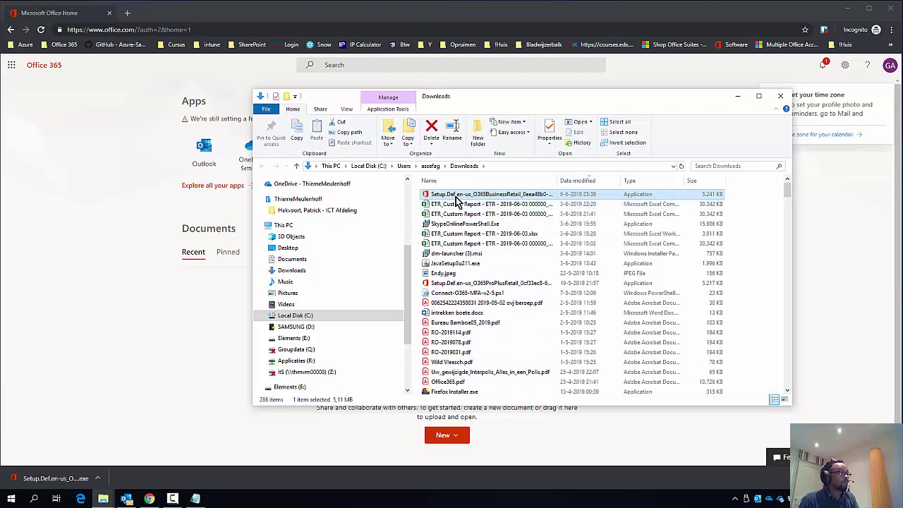
{"action": "double_click", "coordinate": [456, 197]}
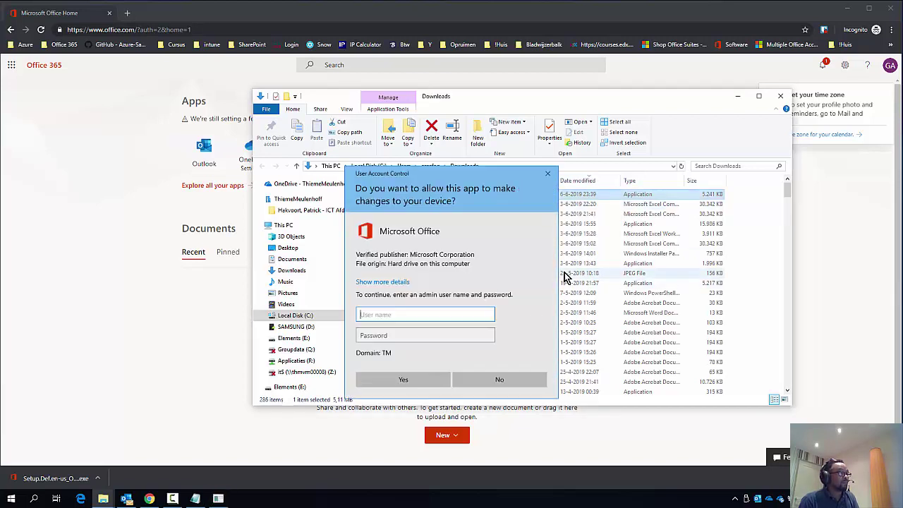
{"action": "left_click", "coordinate": [547, 174]}
{"action": "left_click", "coordinate": [778, 98]}
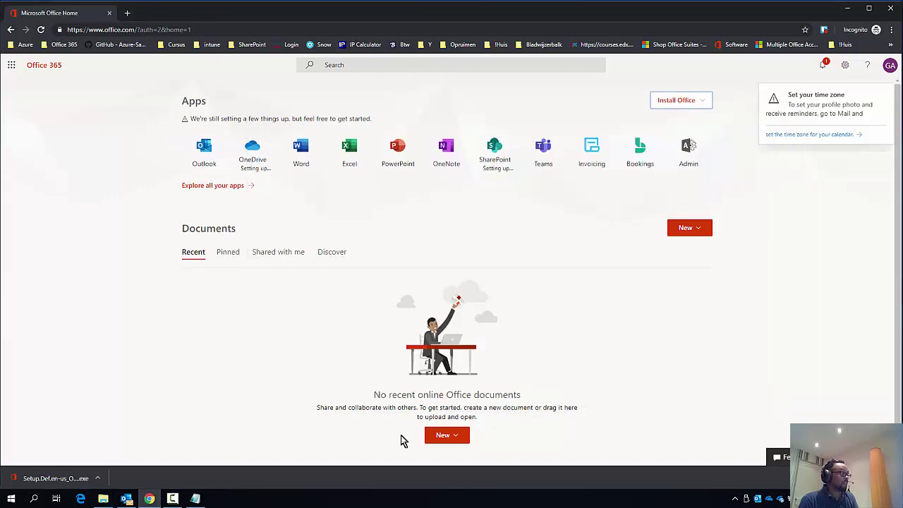
{"action": "left_click", "coordinate": [11, 499]}
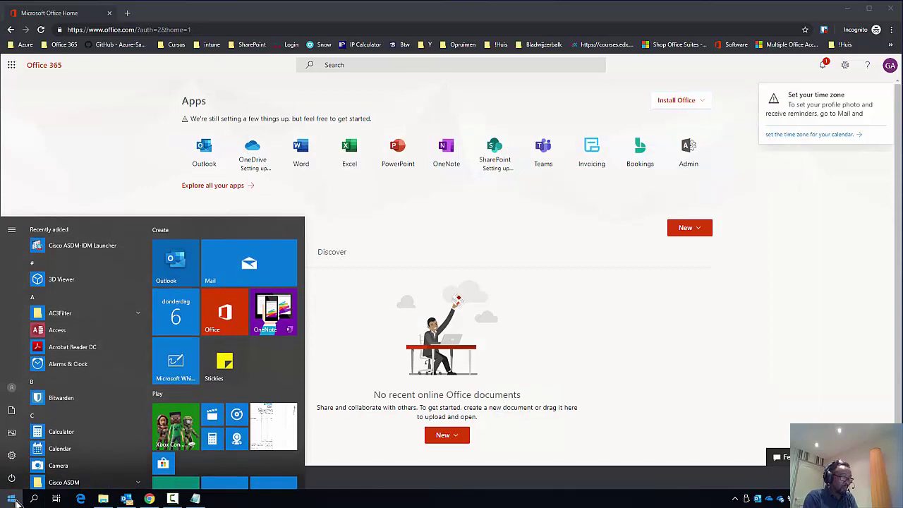
{"action": "type", "text": "wor"}
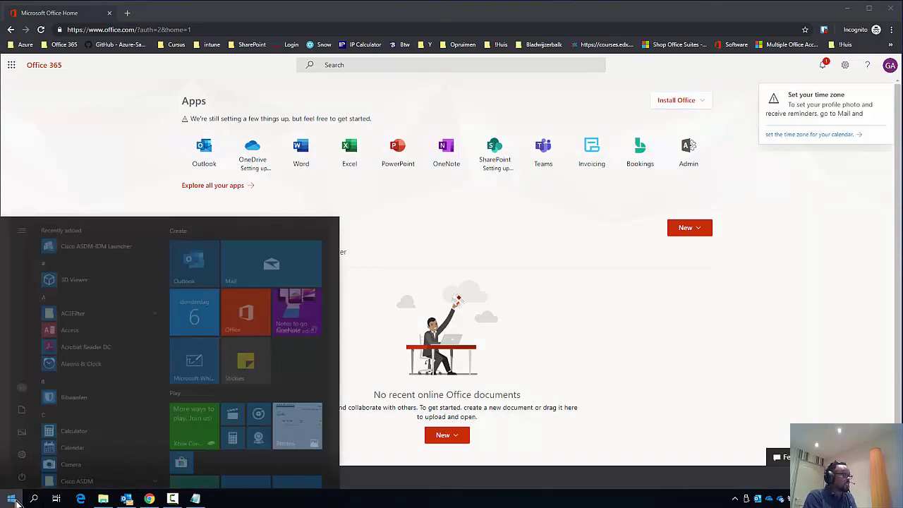
{"action": "type", "text": "d"}
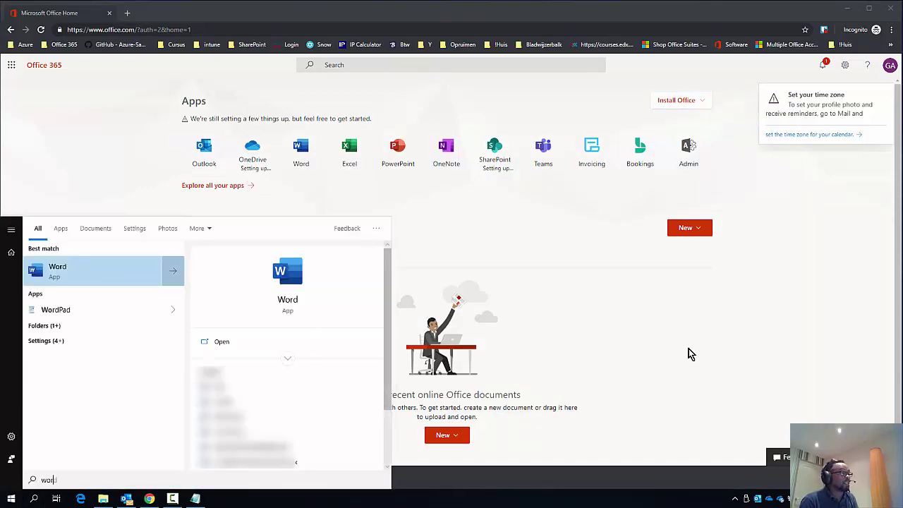
{"action": "left_click", "coordinate": [573, 300]}
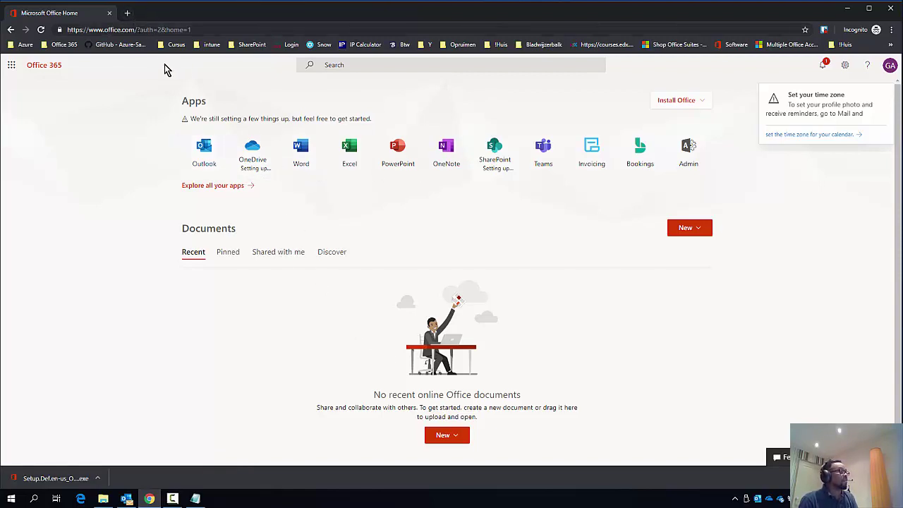
- Load portal.office.com in a new Chrome tab
{"action": "left_click", "coordinate": [127, 16]}
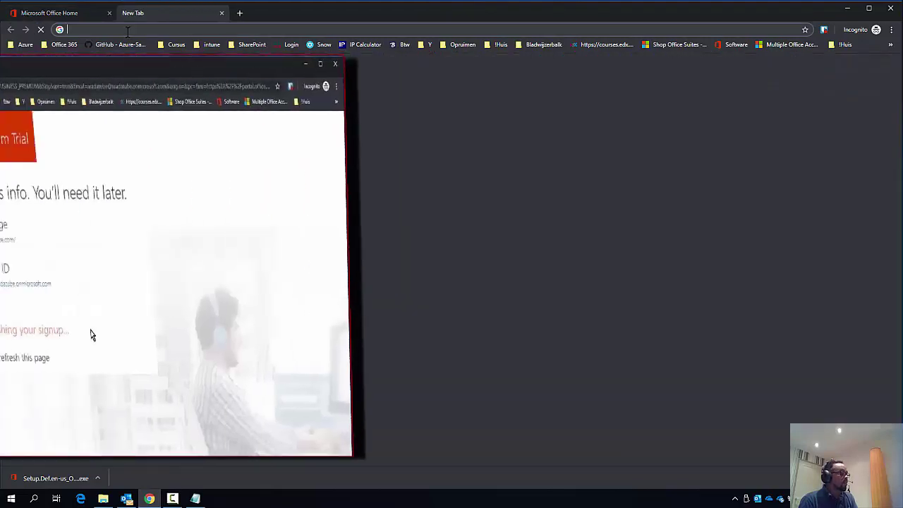
{"action": "type", "text": "porta"}
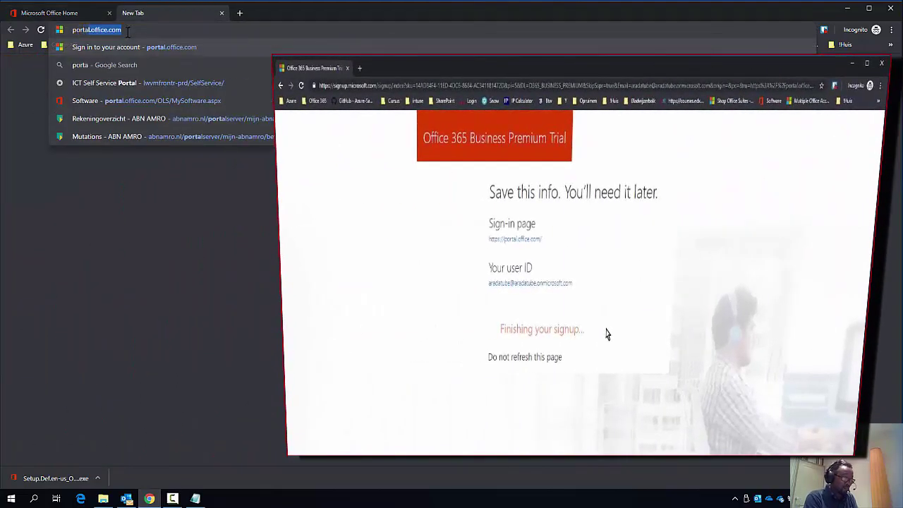
{"action": "type", "text": "l.office.com"}
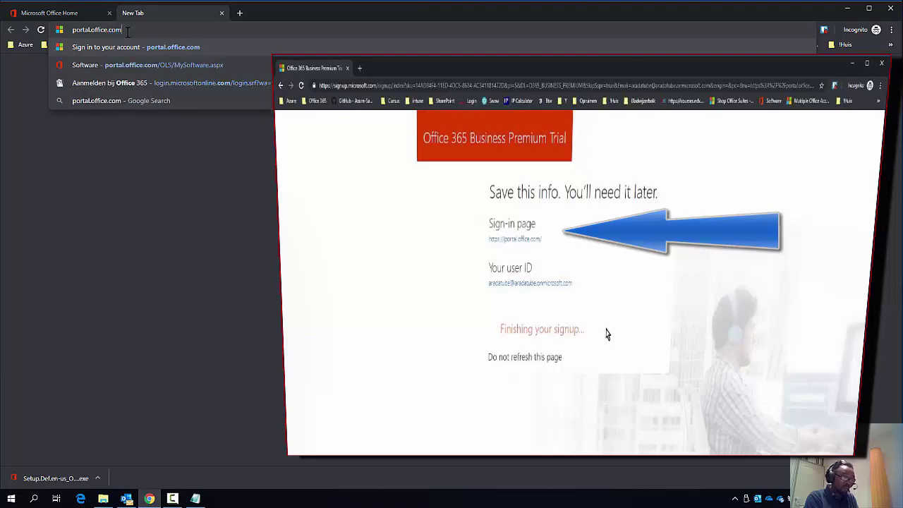
{"action": "key", "text": "Return"}
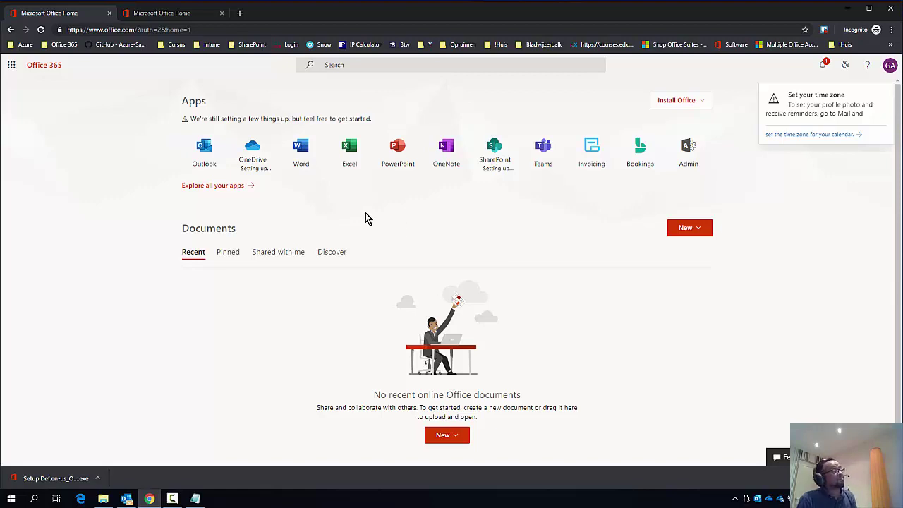
- From the second Office Home tab, launch the Admin app
{"action": "left_click", "coordinate": [162, 14]}
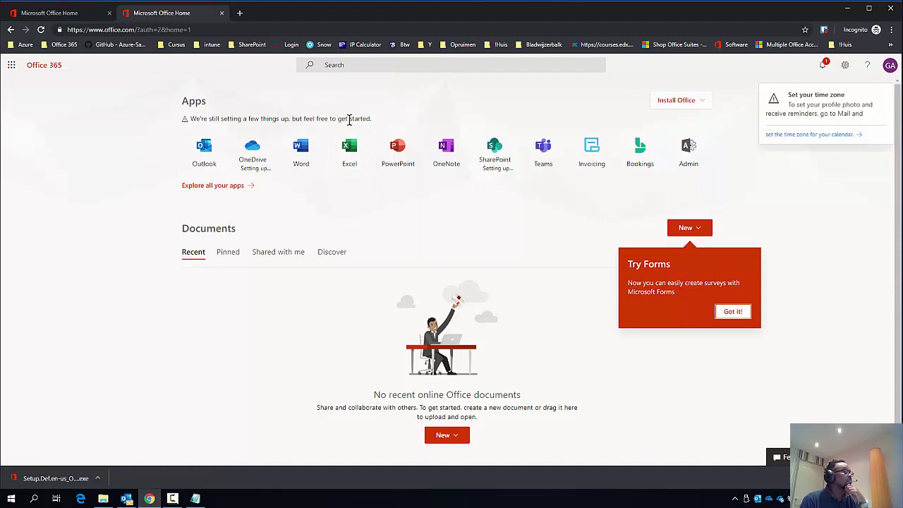
{"action": "left_click", "coordinate": [684, 160]}
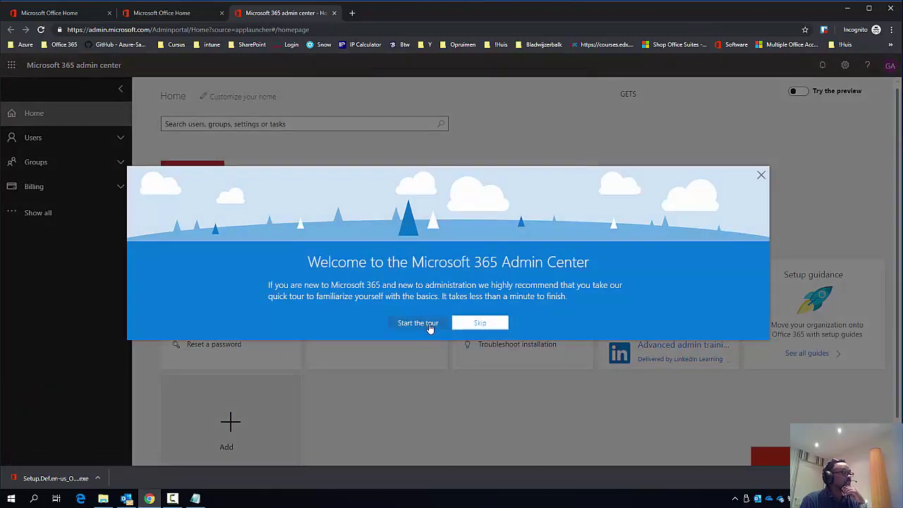
- Skip the admin center welcome tour, review the home cards, and expand Users
{"action": "left_click", "coordinate": [486, 324]}
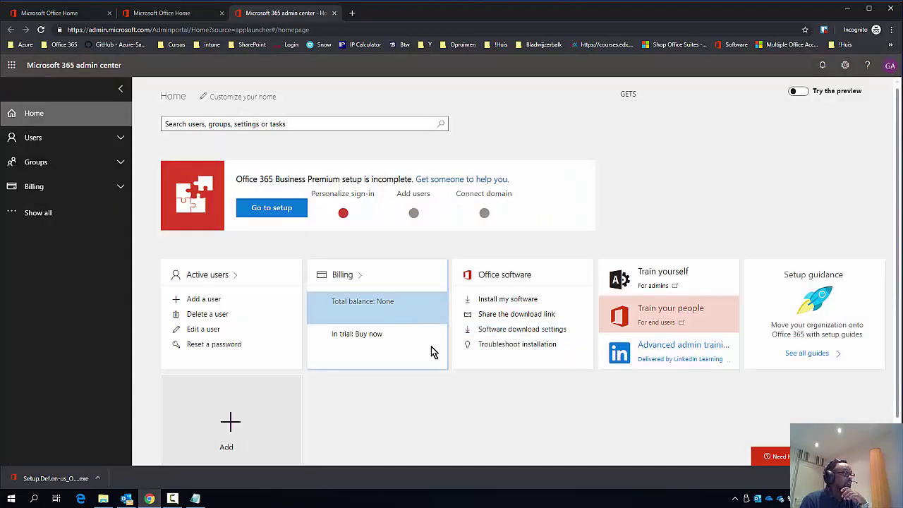
{"action": "scroll", "coordinate": [436, 361], "scroll_direction": "down", "scroll_amount": 1}
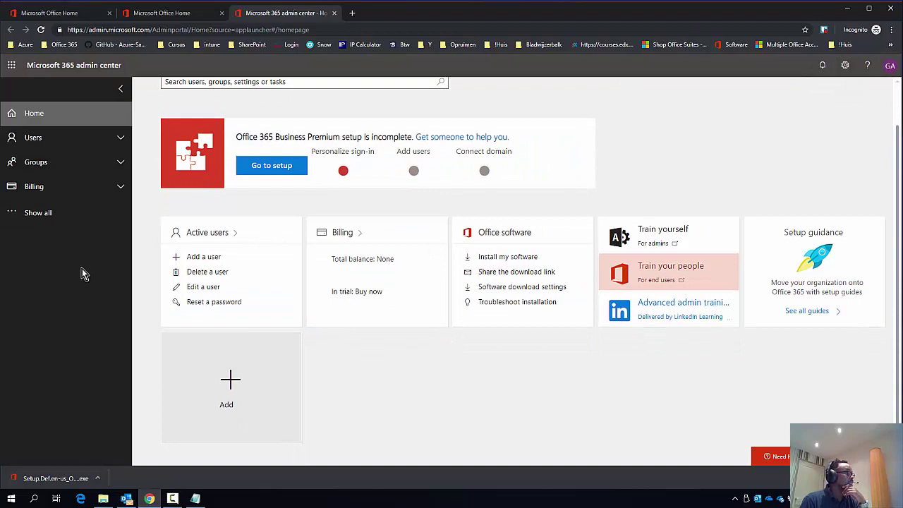
{"action": "left_click", "coordinate": [53, 148]}
- Browse Active users, Contacts, Guest users and Deleted users, then peek at Groups and Billing
{"action": "left_click", "coordinate": [63, 166]}
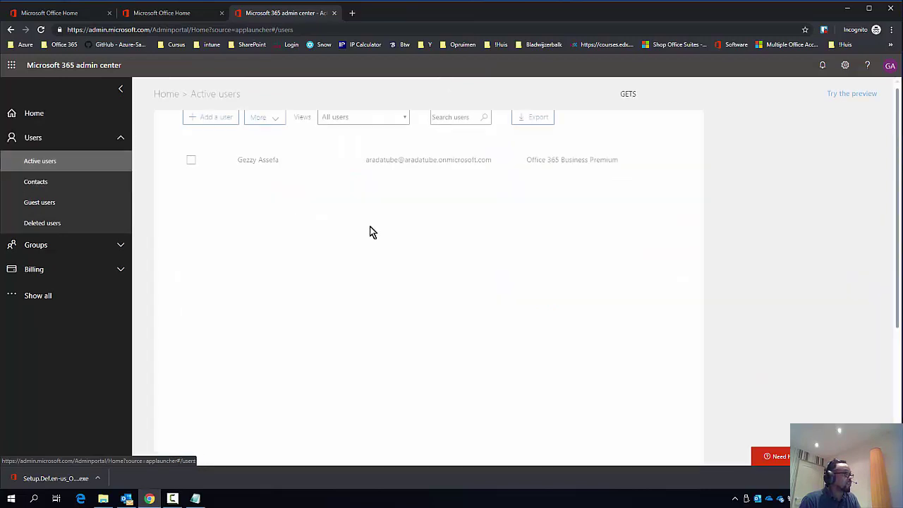
{"action": "left_click", "coordinate": [51, 182]}
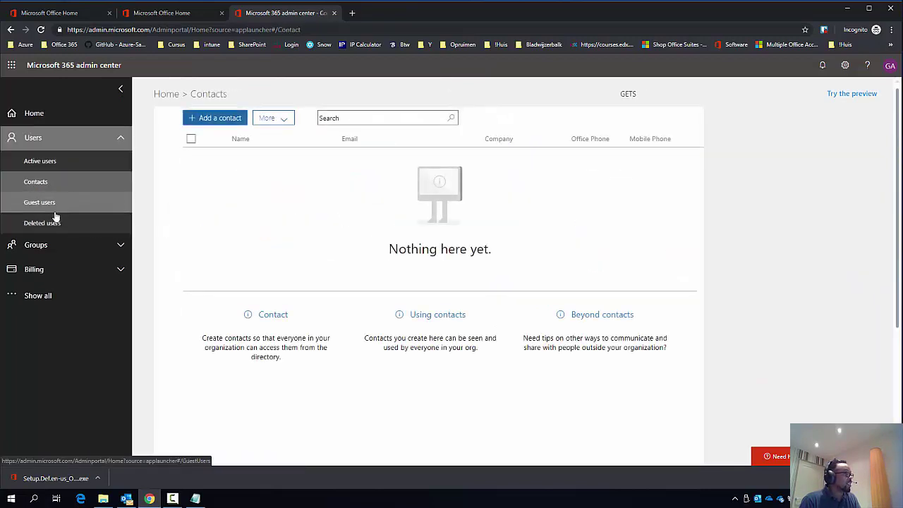
{"action": "left_click", "coordinate": [51, 205]}
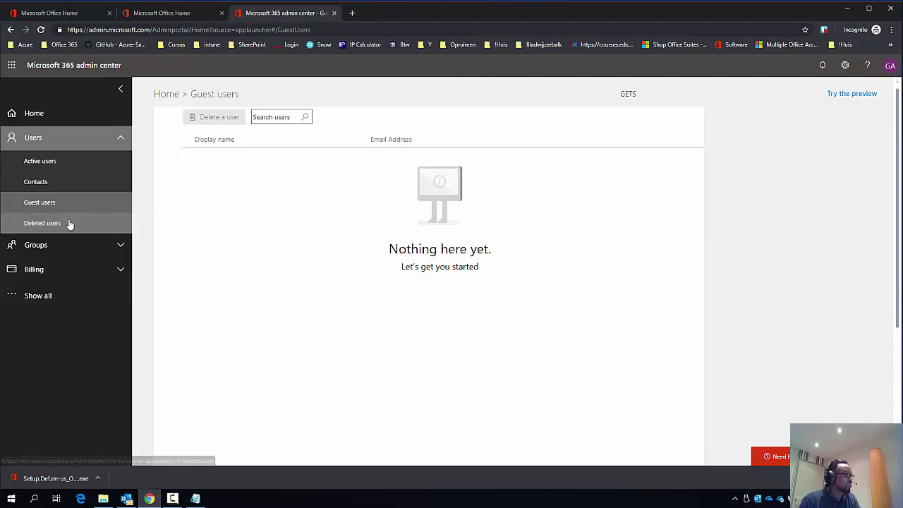
{"action": "left_click", "coordinate": [44, 225]}
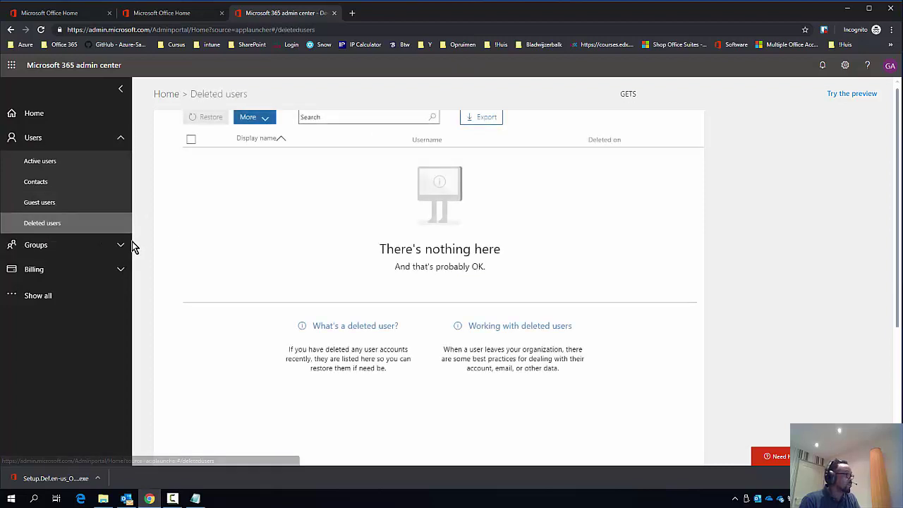
{"action": "left_click", "coordinate": [65, 248]}
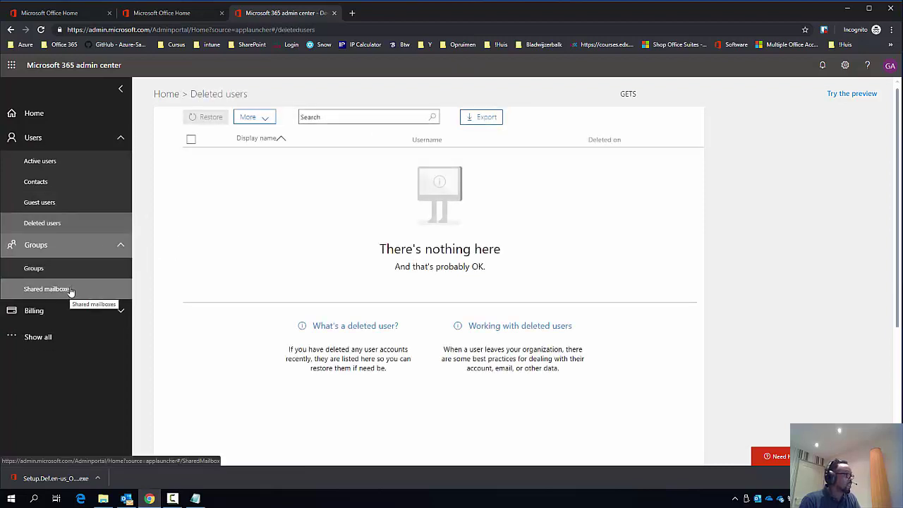
{"action": "left_click", "coordinate": [56, 244]}
{"action": "left_click", "coordinate": [62, 269]}
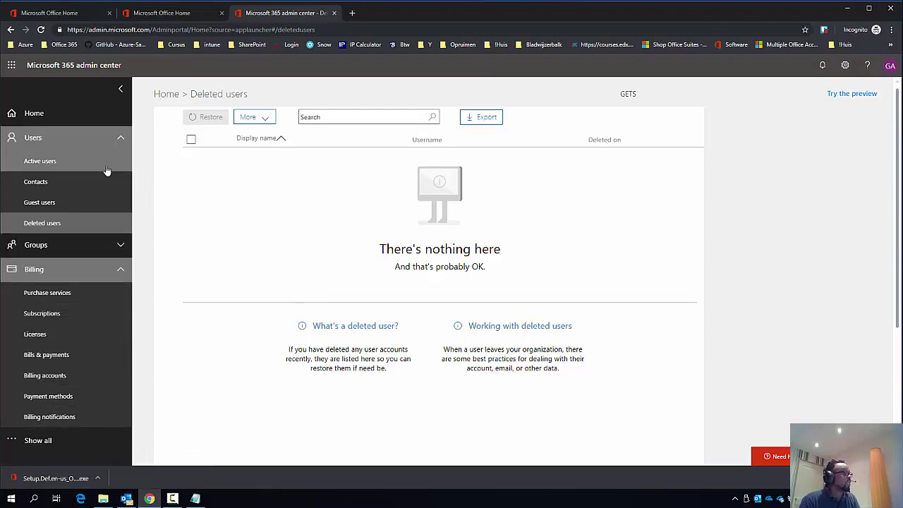
- Return to Active users, reveal all navigation sections, and collapse Users and Billing
{"action": "left_click", "coordinate": [57, 167]}
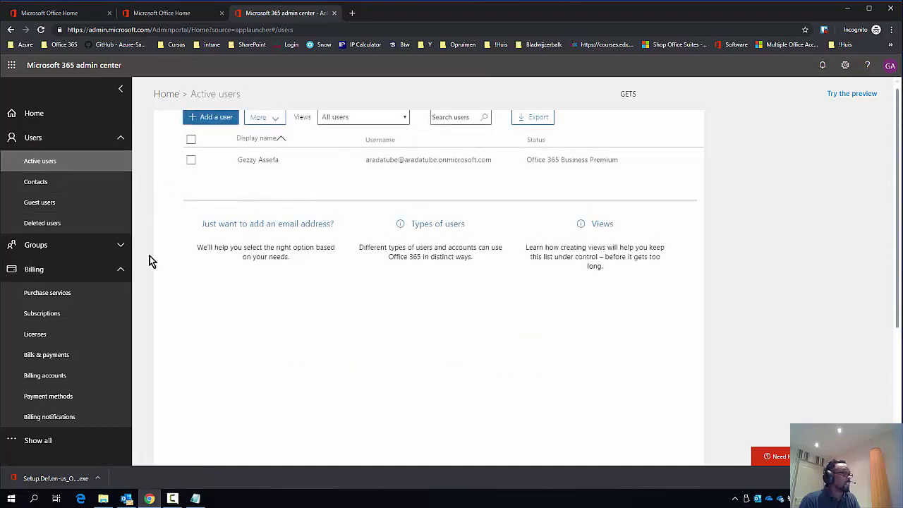
{"action": "left_click", "coordinate": [17, 441]}
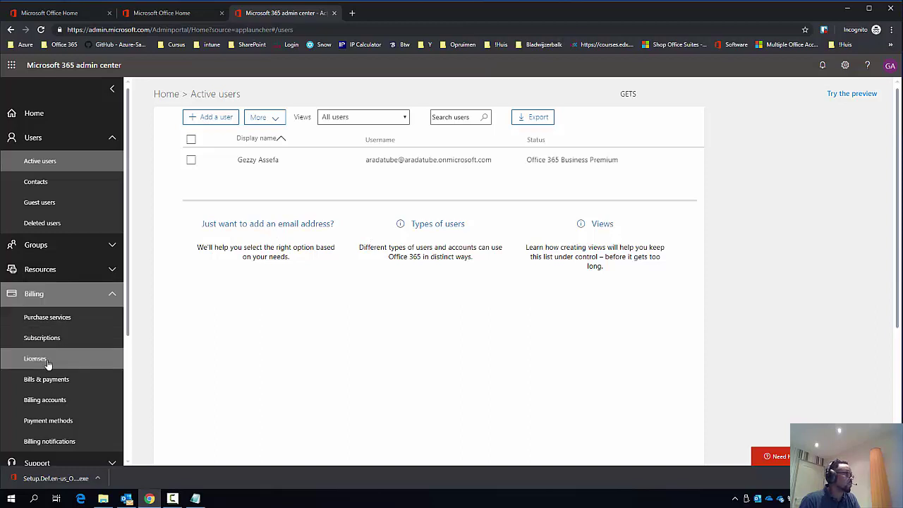
{"action": "scroll", "coordinate": [50, 365], "scroll_direction": "down", "scroll_amount": 3}
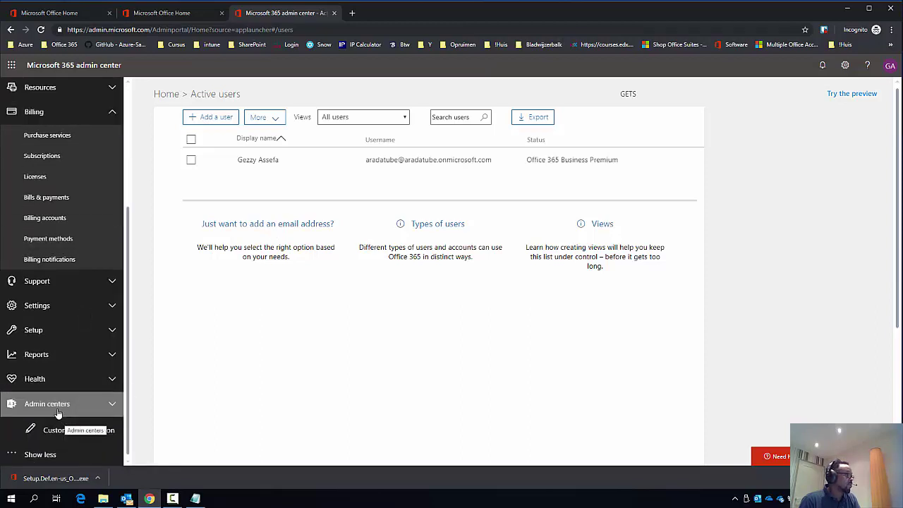
{"action": "scroll", "coordinate": [65, 314], "scroll_direction": "up", "scroll_amount": 3}
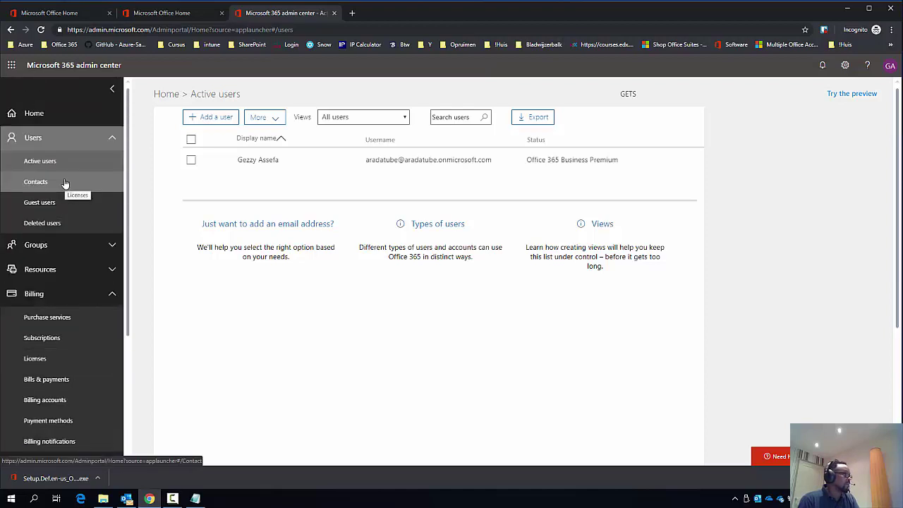
{"action": "left_click", "coordinate": [59, 145]}
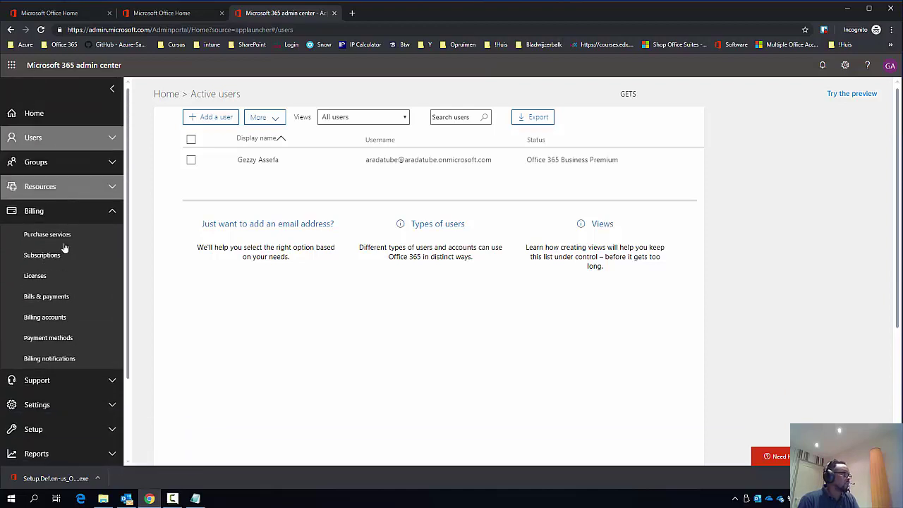
{"action": "left_click", "coordinate": [60, 211]}
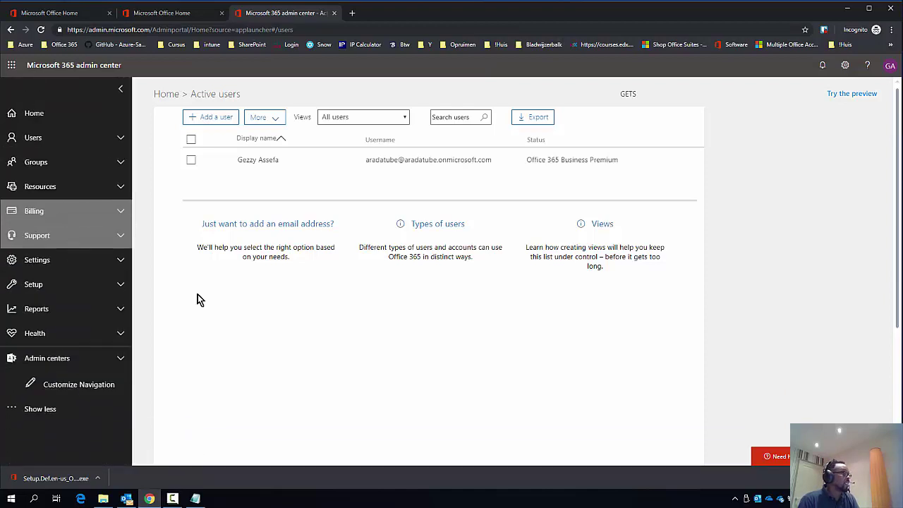
- View the full Office 365 apps list from the app launcher, then close it
{"action": "left_click", "coordinate": [11, 65]}
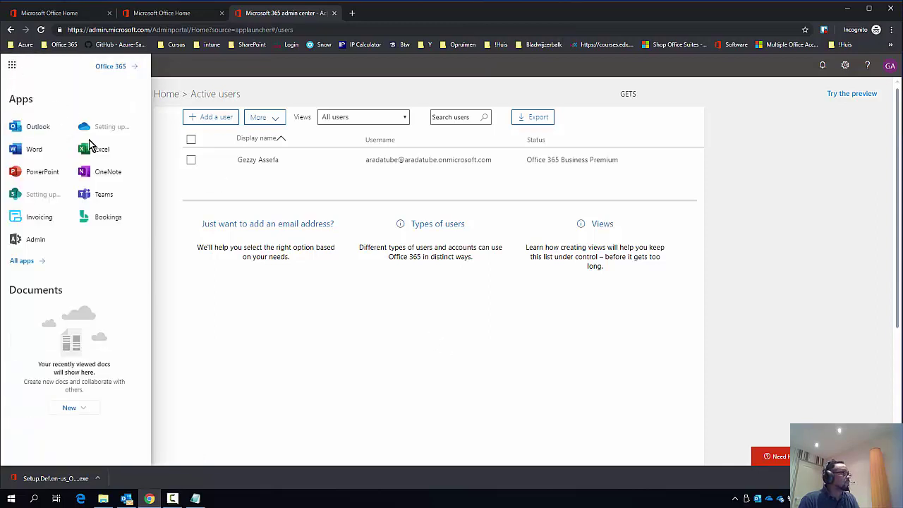
{"action": "left_click", "coordinate": [21, 260]}
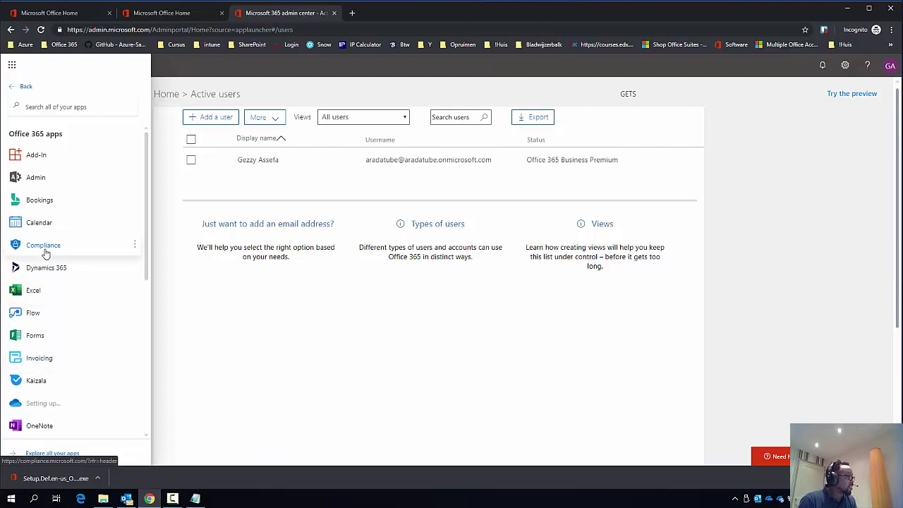
{"action": "left_click", "coordinate": [232, 302]}
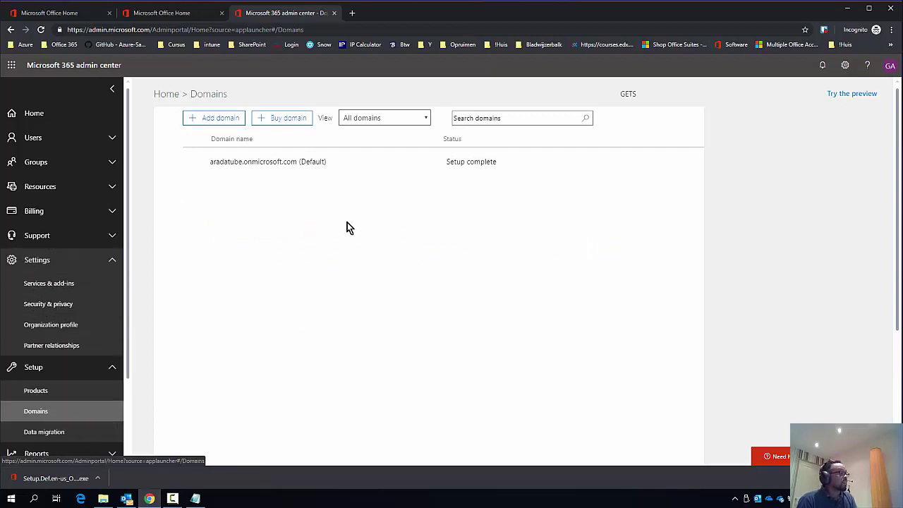
- Add the domain ardatube.com, fixing the missing dot, and reach its TXT verification step
{"action": "left_click", "coordinate": [215, 118]}
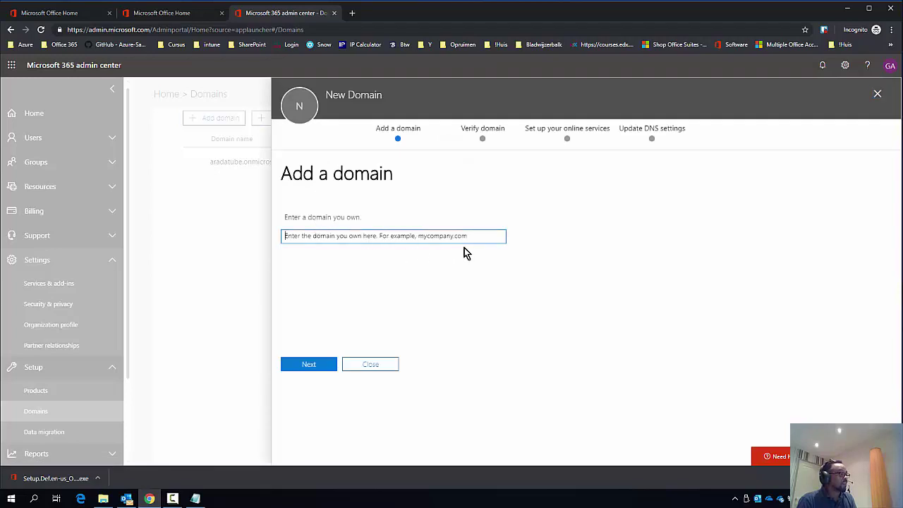
{"action": "type", "text": "arda"}
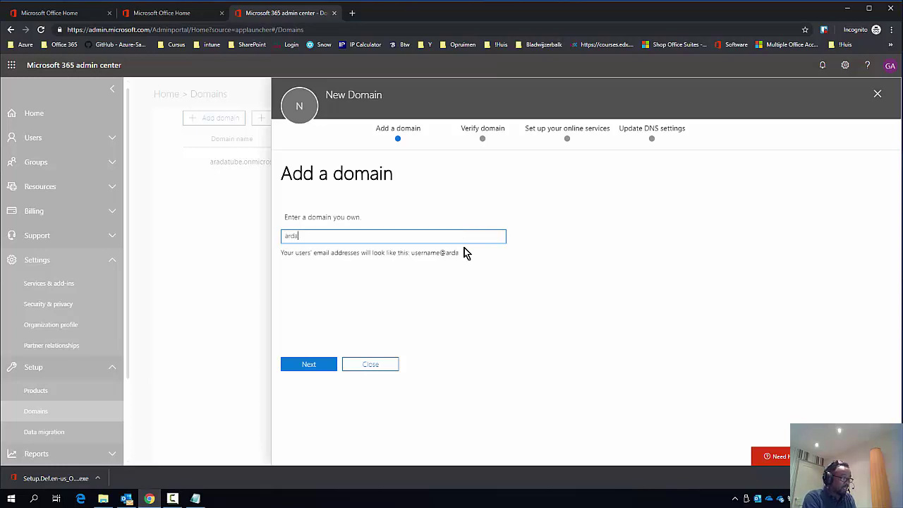
{"action": "type", "text": "tubecom"}
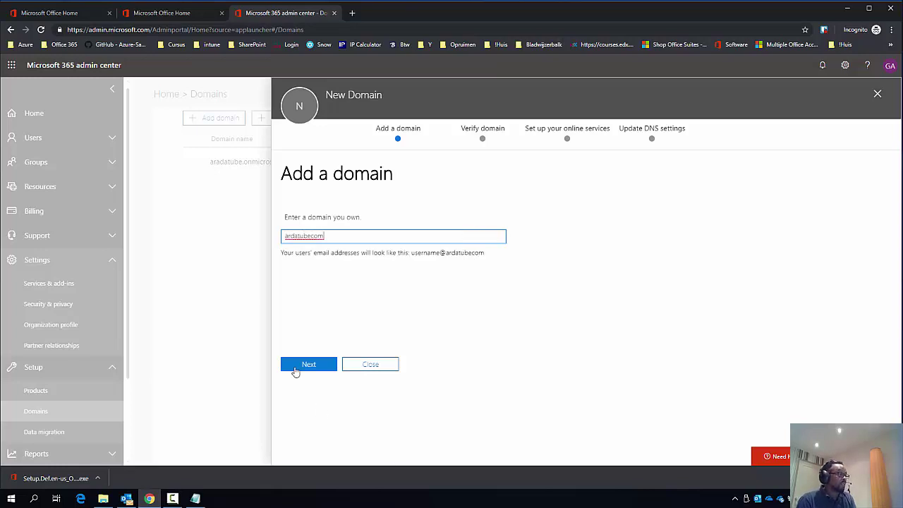
{"action": "left_click", "coordinate": [306, 366]}
{"action": "left_click", "coordinate": [344, 240]}
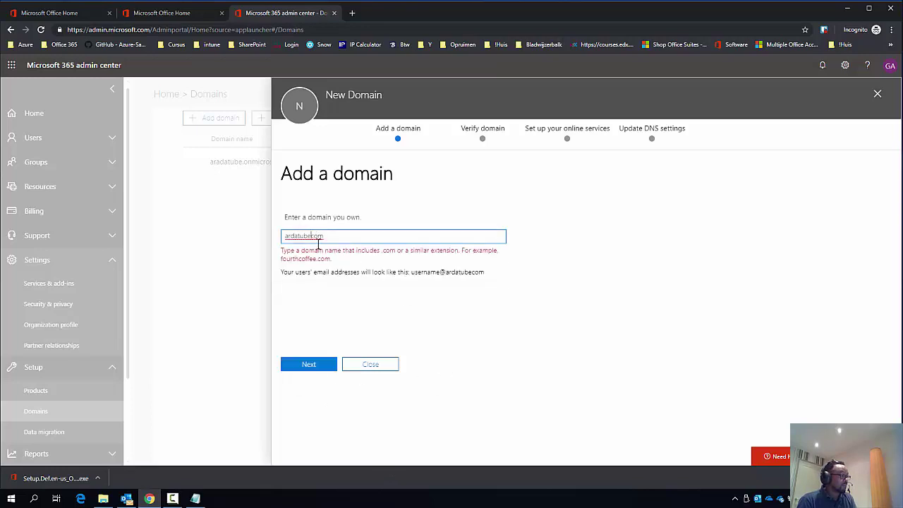
{"action": "type", "text": "."}
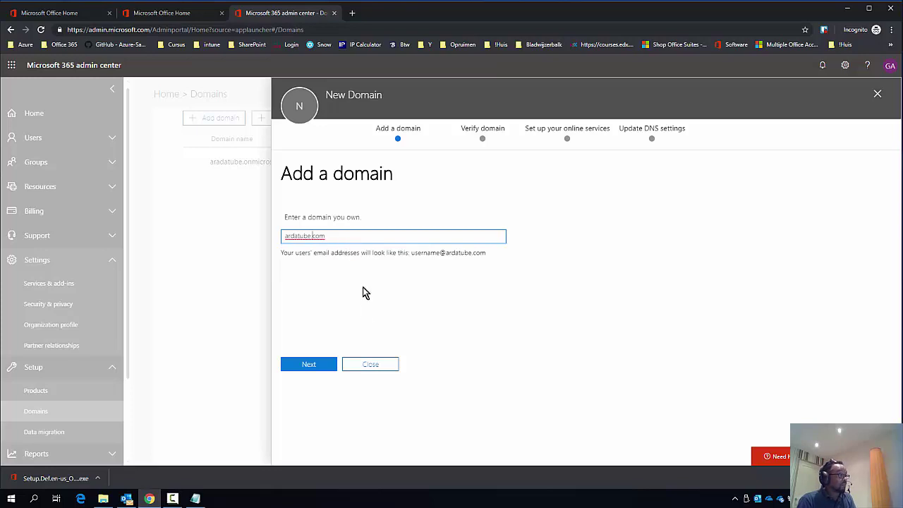
{"action": "left_click", "coordinate": [315, 367]}
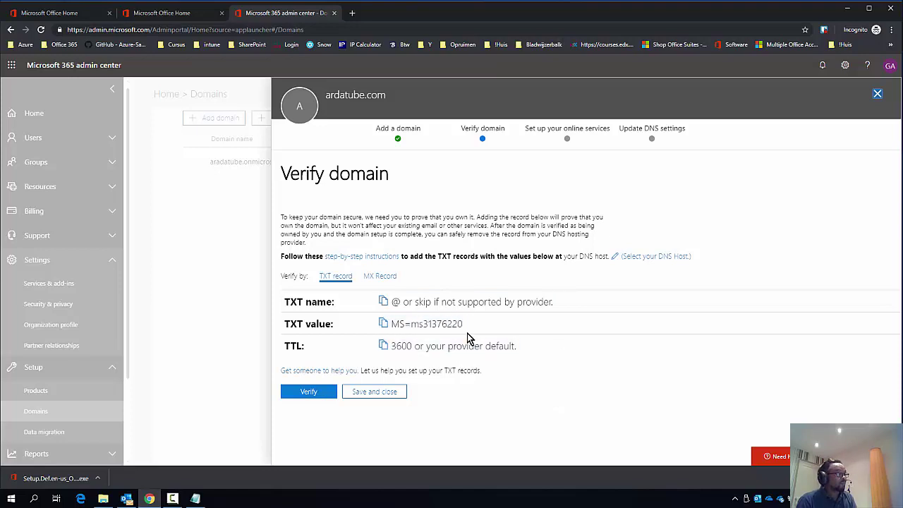
- Copy the TXT verification value, exit the wizard, and open ardatube.com's details
{"action": "left_click", "coordinate": [383, 323]}
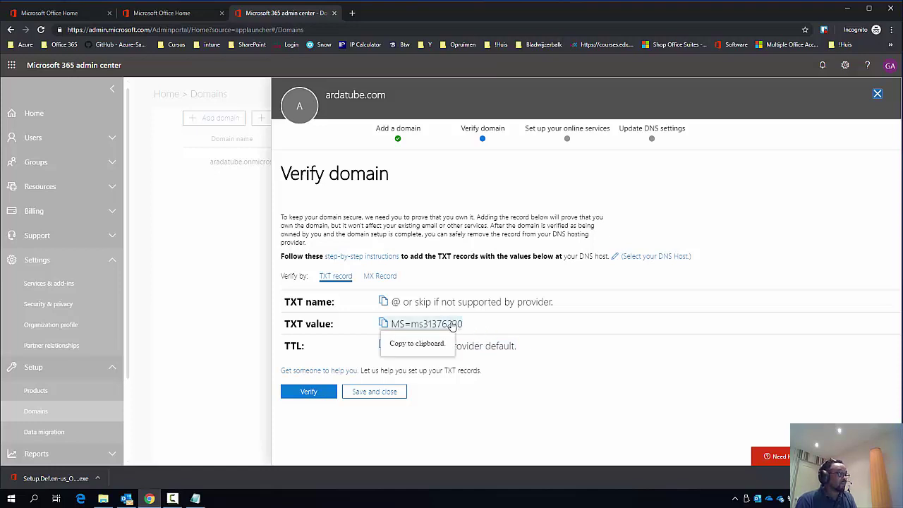
{"action": "left_click", "coordinate": [876, 94]}
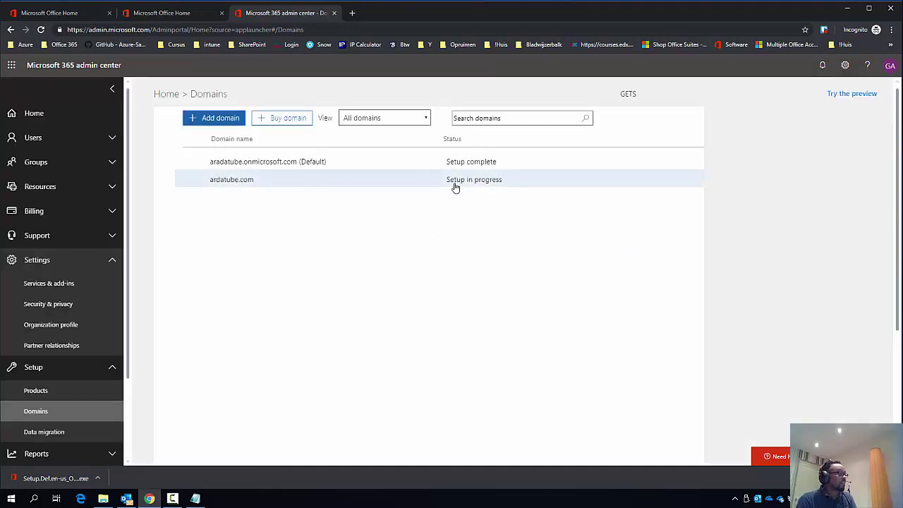
{"action": "left_click", "coordinate": [513, 181]}
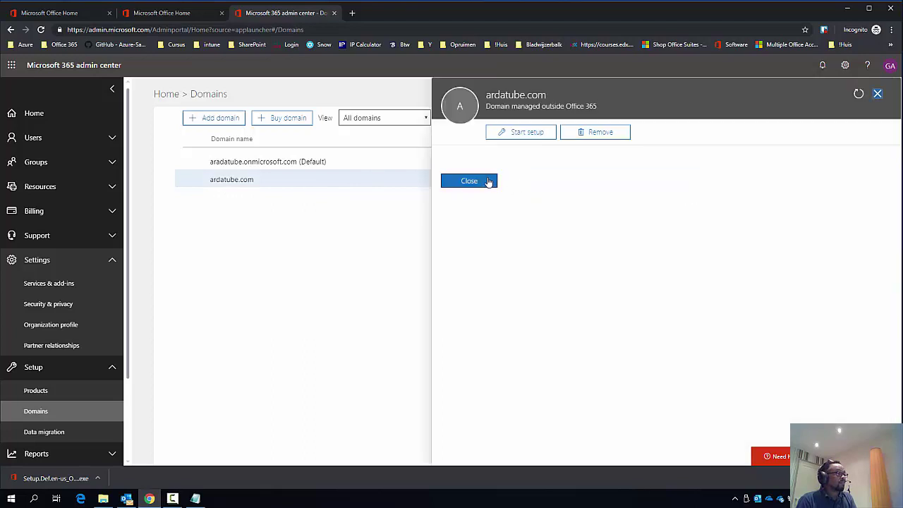
{"action": "left_click", "coordinate": [469, 181]}
{"action": "left_click", "coordinate": [486, 181]}
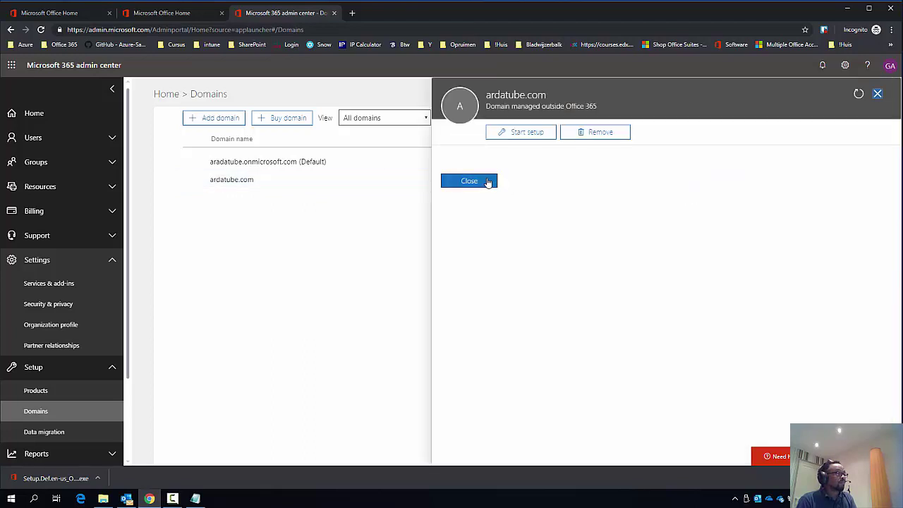
- Remove the ardatube.com domain and confirm the removal
{"action": "left_click", "coordinate": [578, 135]}
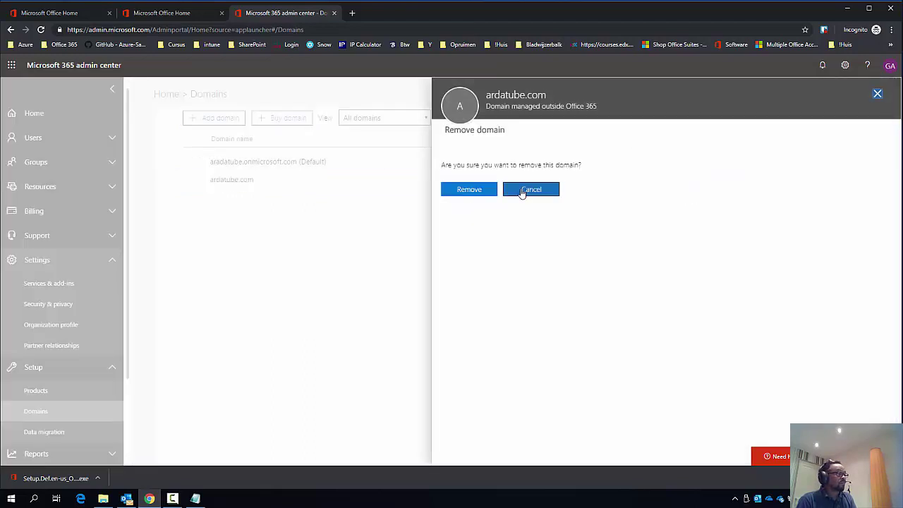
{"action": "left_click", "coordinate": [484, 192]}
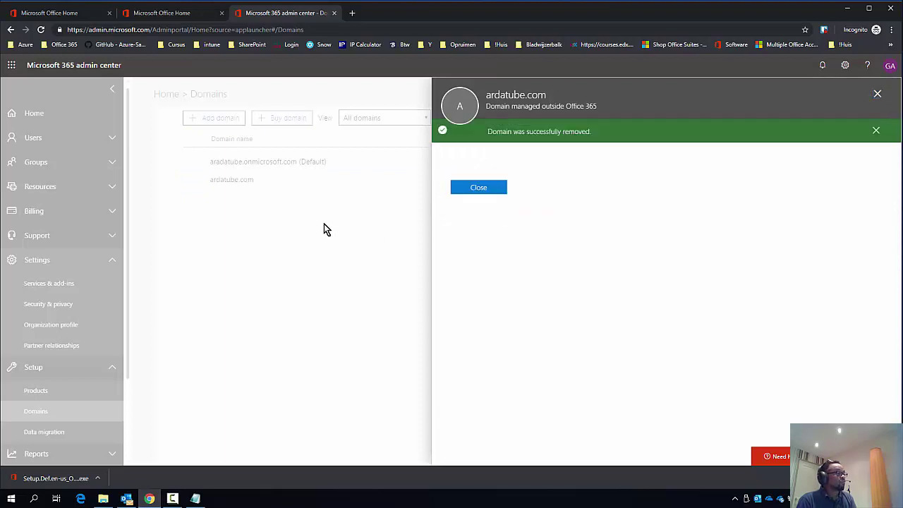
{"action": "left_click", "coordinate": [477, 192]}
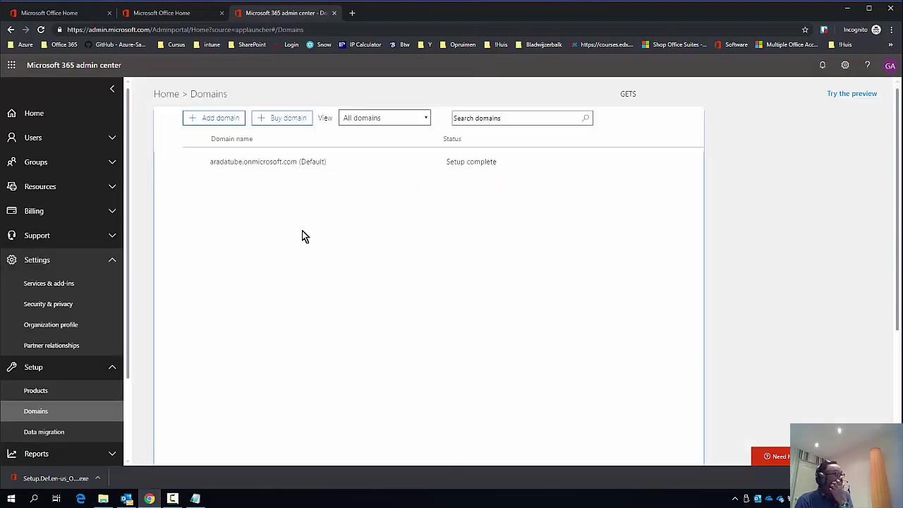